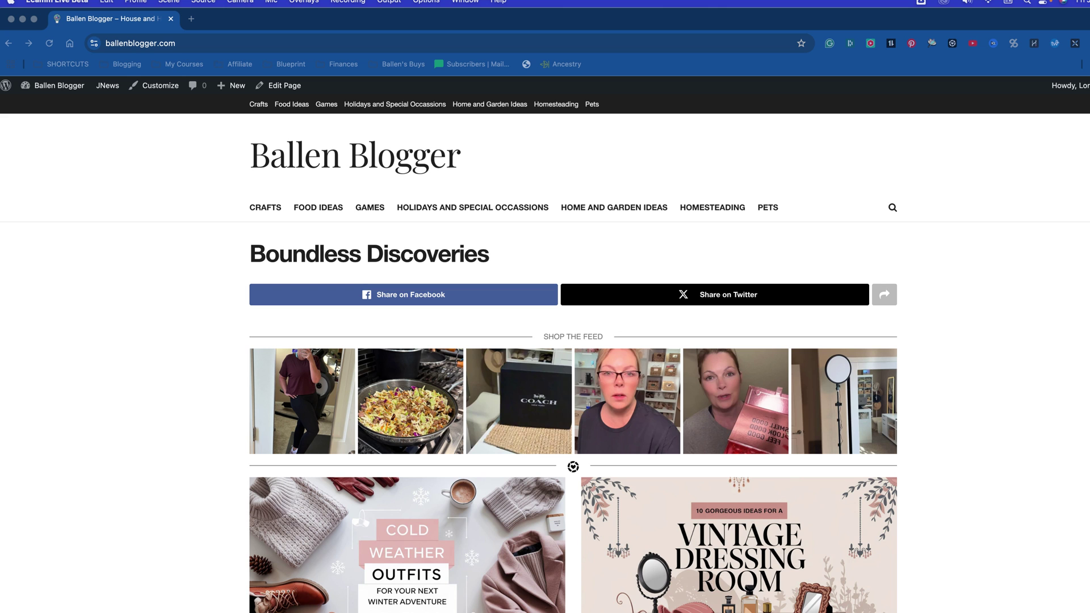
# Open the '10 Cold Weather Outfits for Your Next Winter Adventure' post with the HARPA AI sidebar beside it.
pyautogui.click(1081, 400)
pyautogui.scroll(-5, 1081, 401)
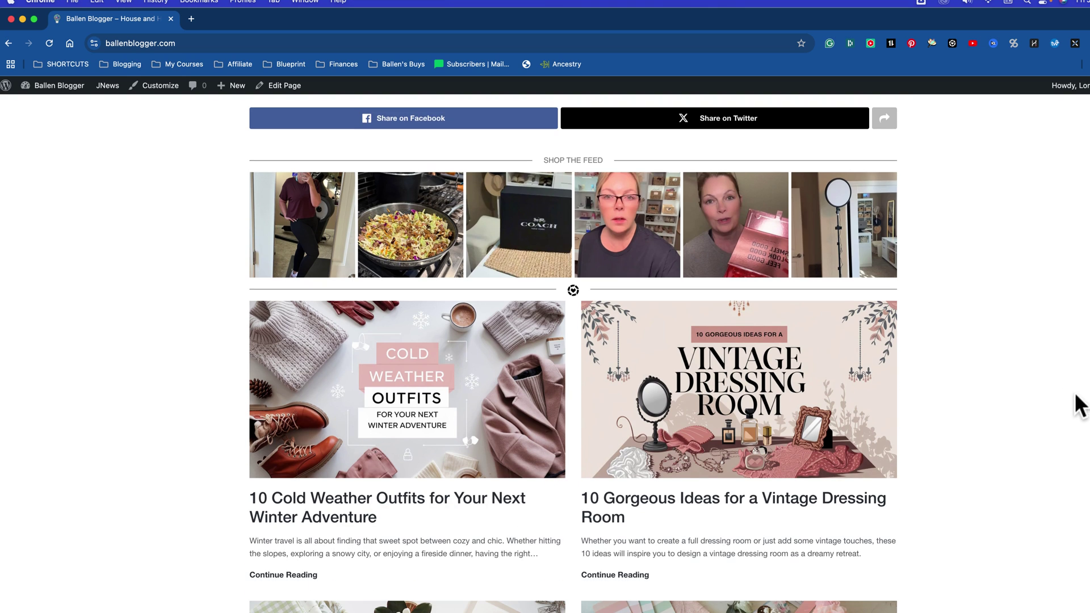
pyautogui.click(453, 406)
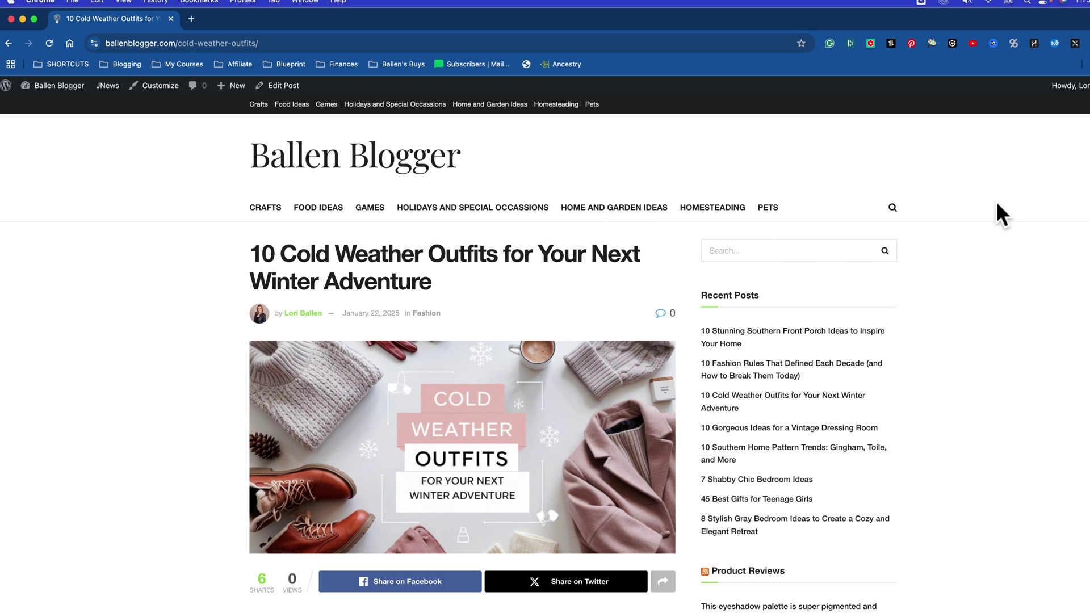
pyautogui.click(1034, 43)
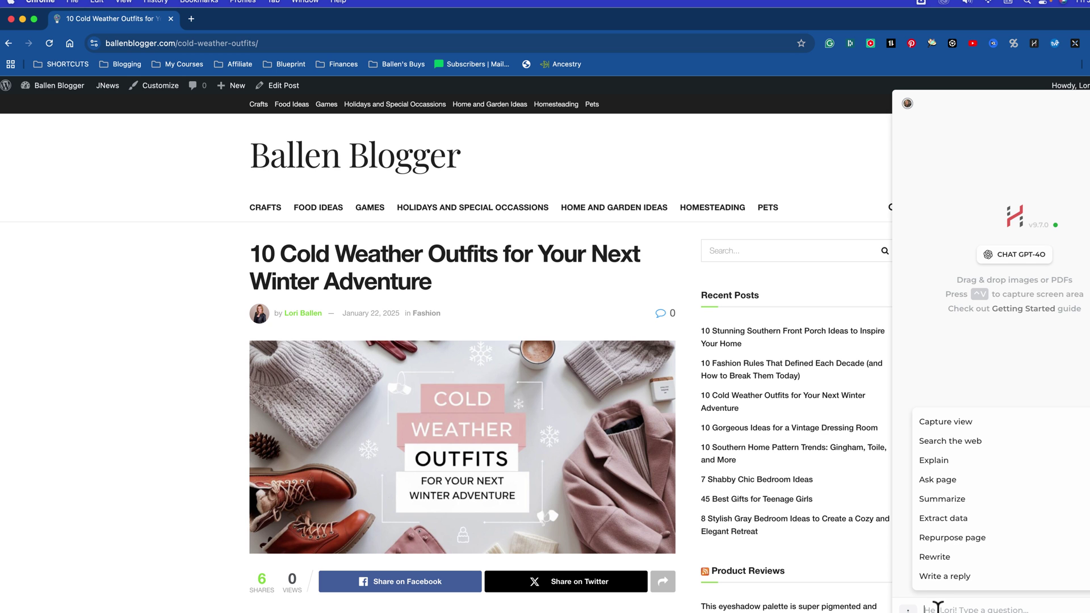
pyautogui.scroll(-7, 495, 434)
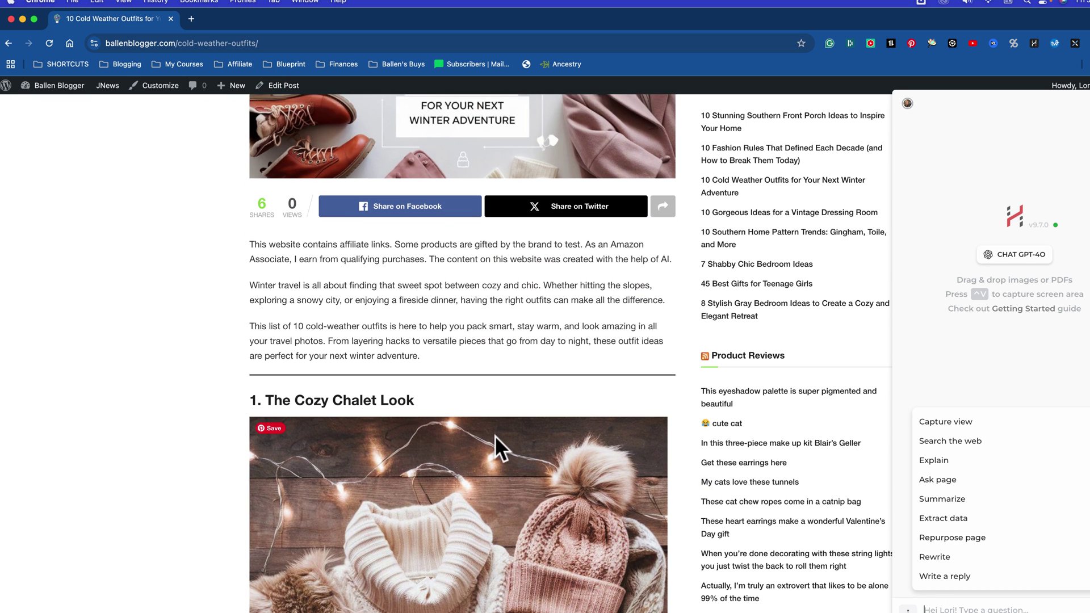
pyautogui.scroll(5, 439, 534)
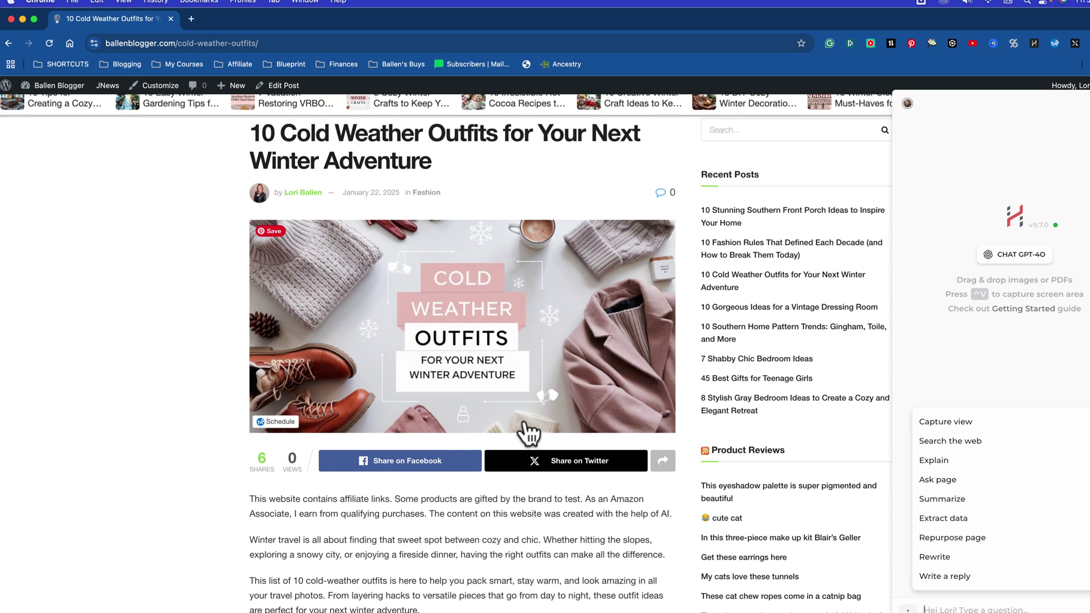
pyautogui.click(972, 606)
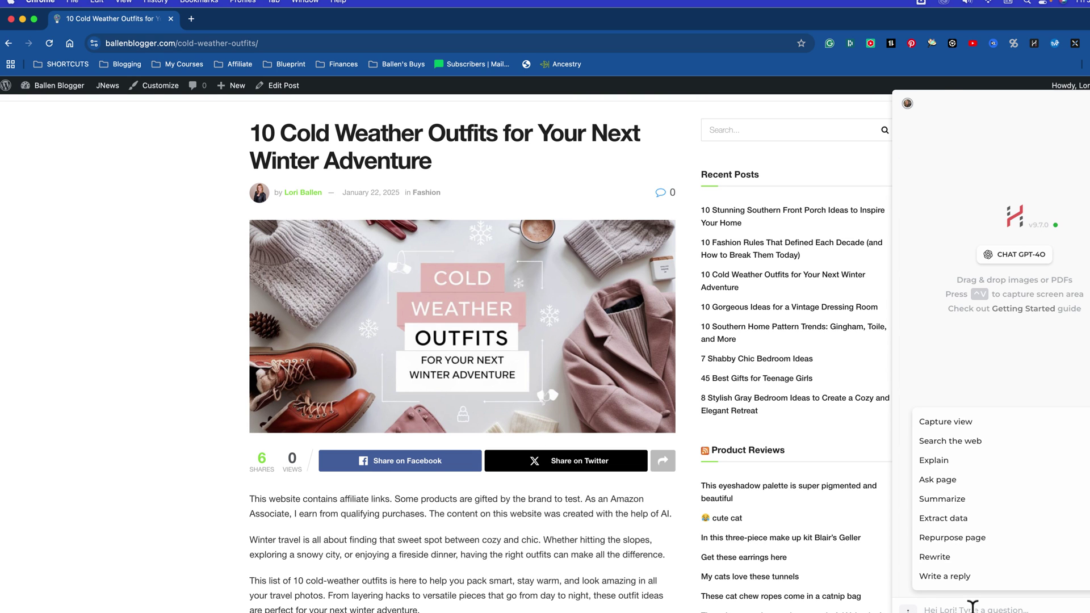
# Bring up HARPA's automations list and filter it with '/blogger' to the Ballen Blogger commands.
pyautogui.write('/')
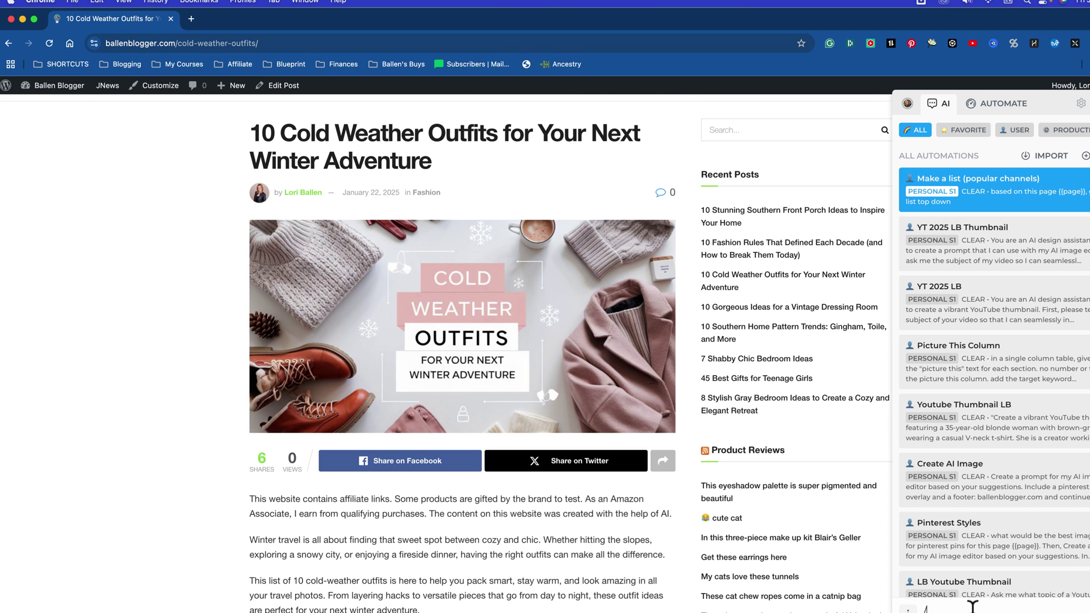
pyautogui.press('BackSpace')
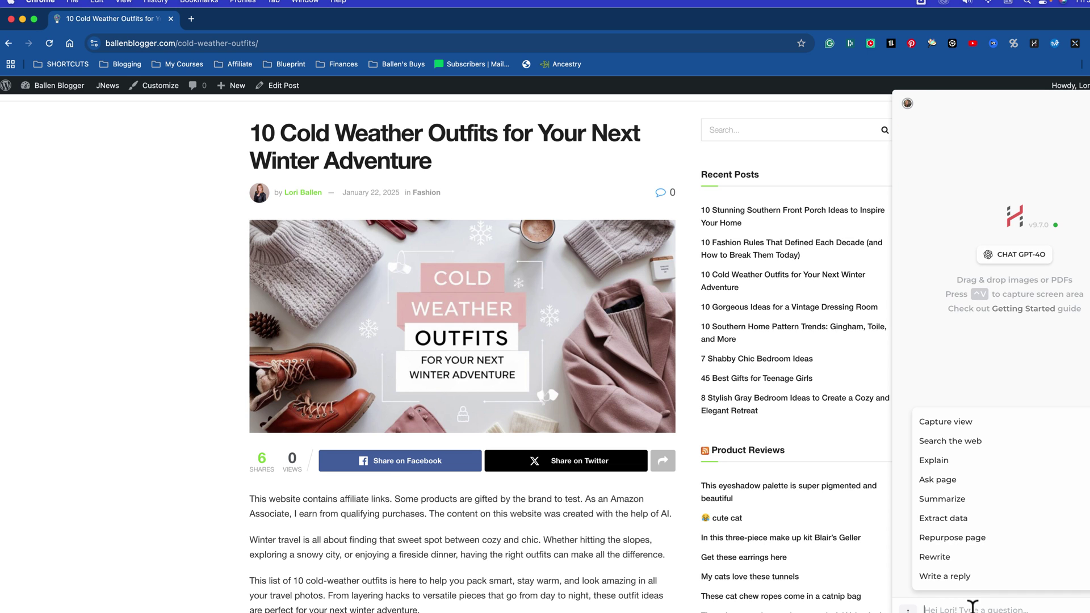
pyautogui.write('/')
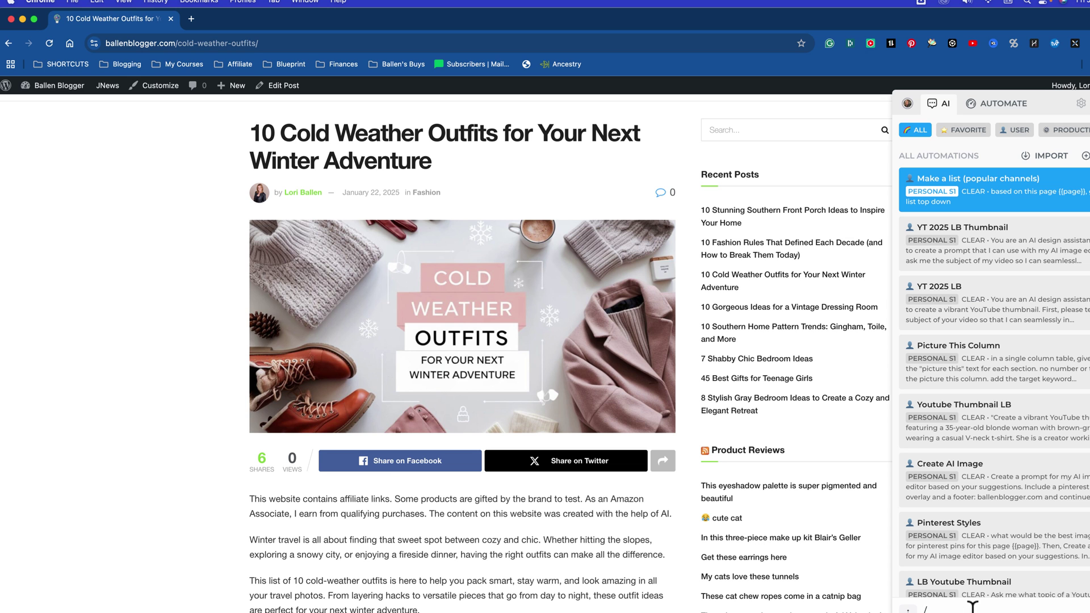
pyautogui.scroll(-5, 988, 352)
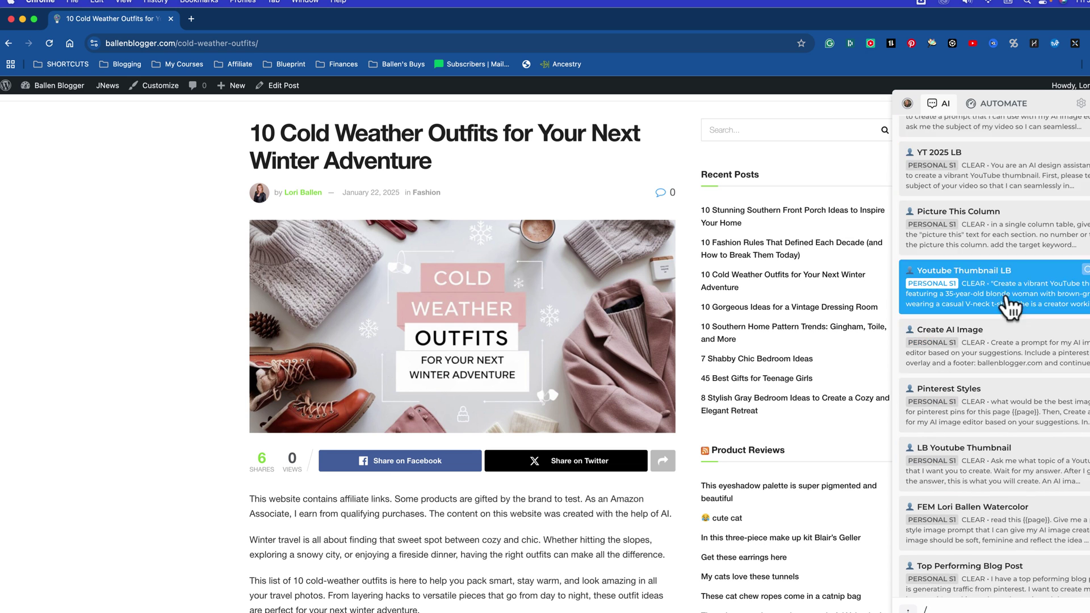
pyautogui.scroll(-3, 994, 396)
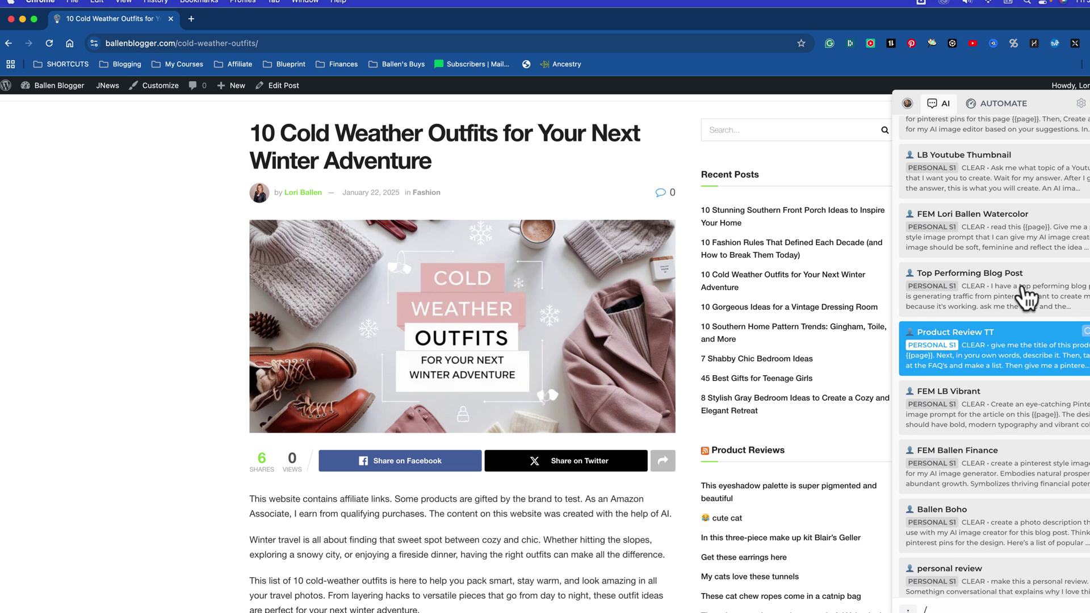
pyautogui.scroll(8, 1015, 454)
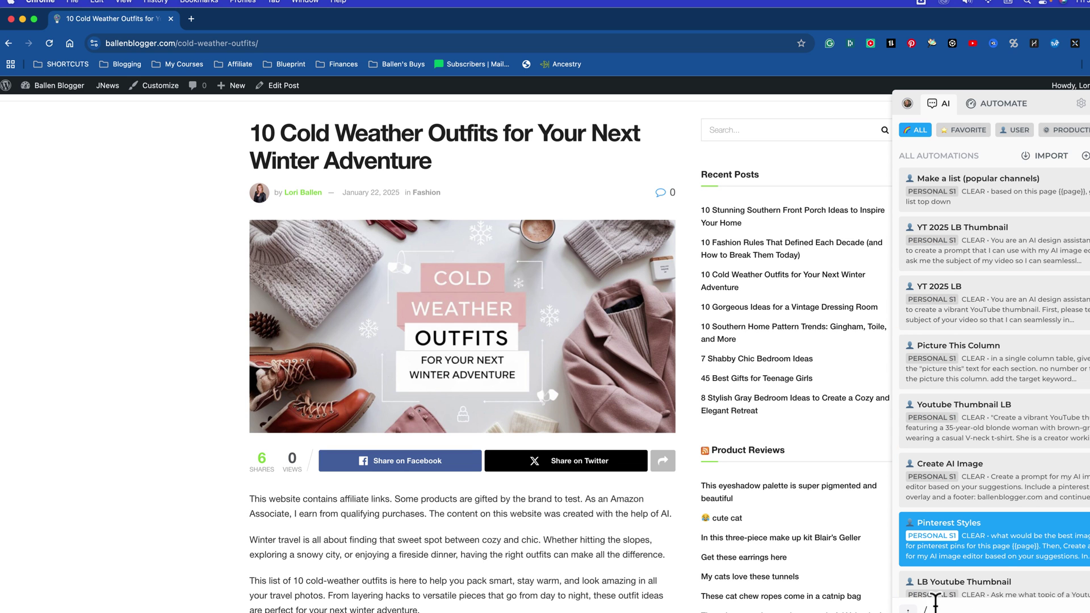
pyautogui.write('blogger')
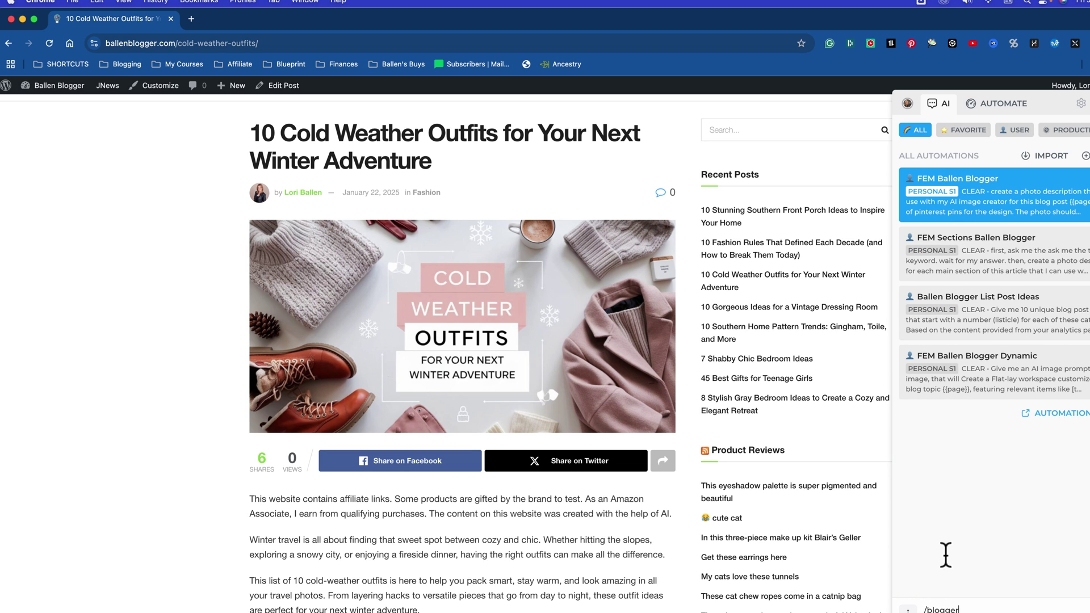
# Run FEM Ballen Blogger to generate a feminine photo description, Pinterest title and Pinterest description.
pyautogui.click(975, 182)
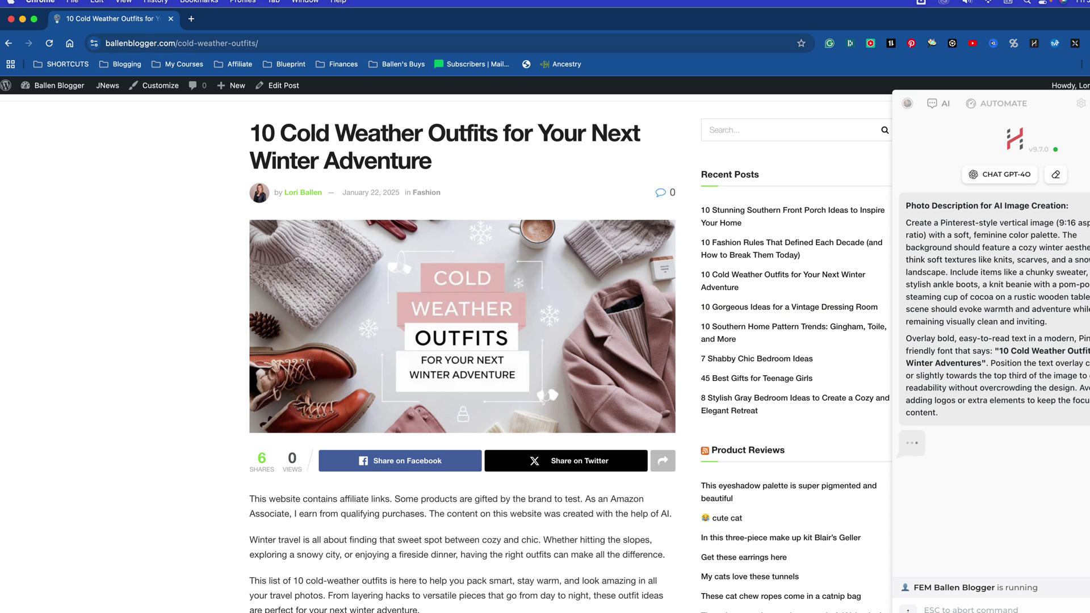
pyautogui.moveTo(1058, 264)
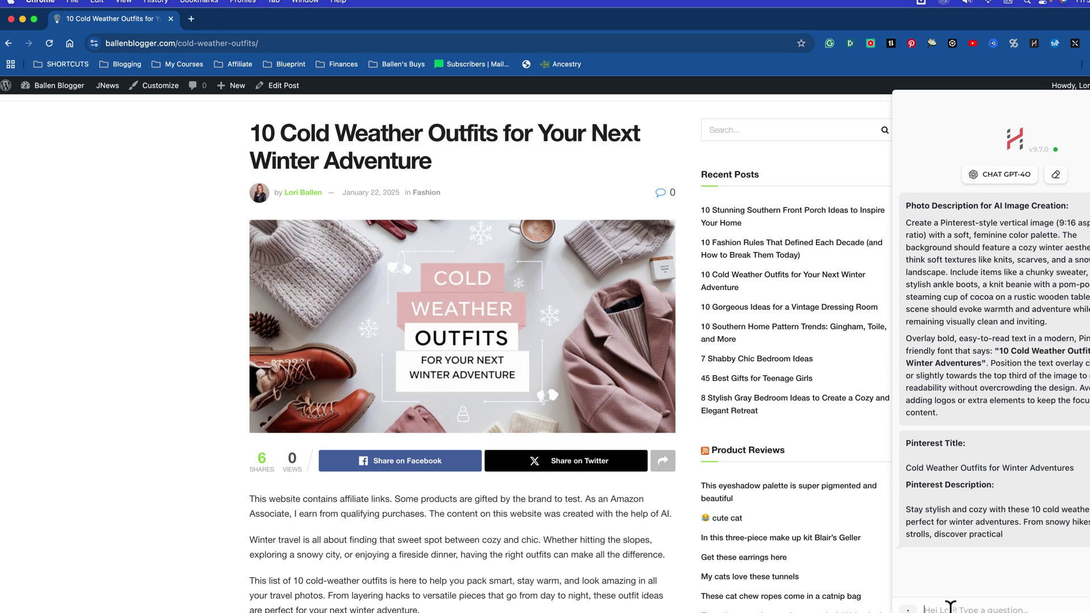
# Write 'create an AI image prompt for this blog.' with the Page content variable for a 16:9 featured photo.
pyautogui.click(950, 606)
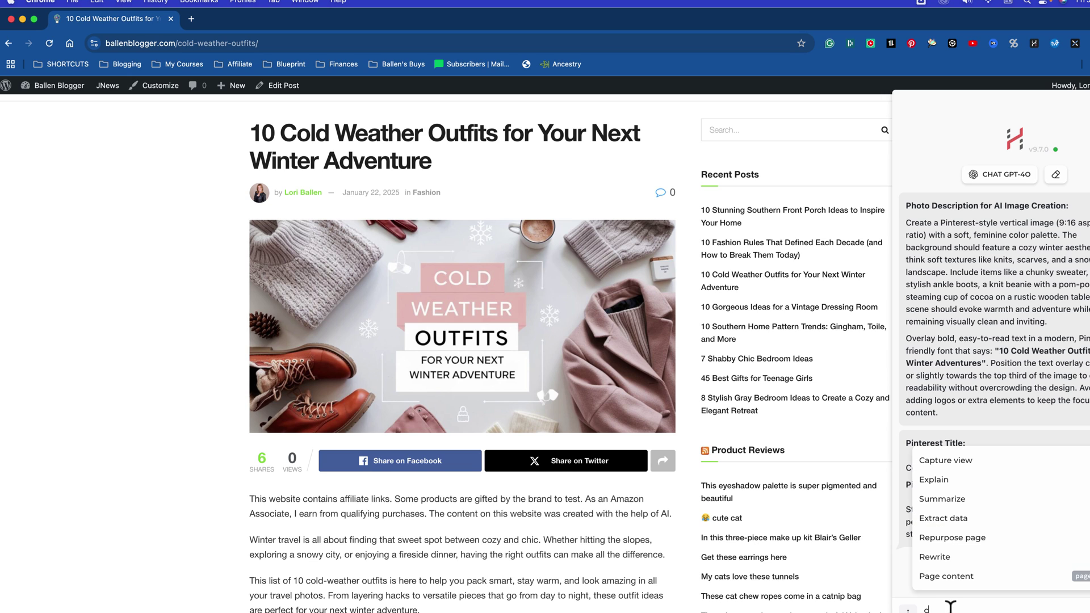
pyautogui.write('create')
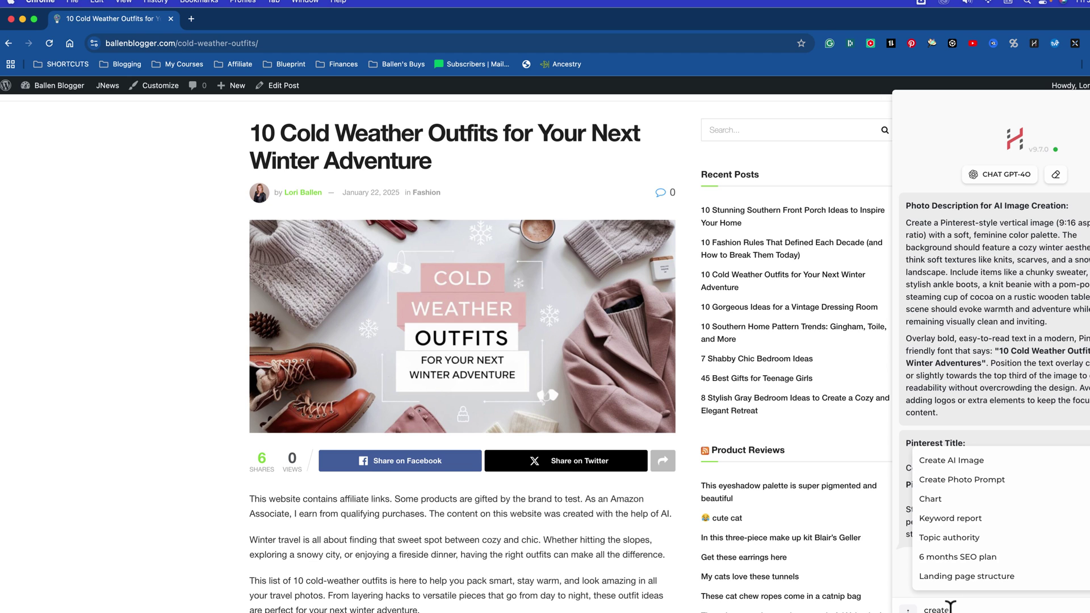
pyautogui.write(' an AI image prompt')
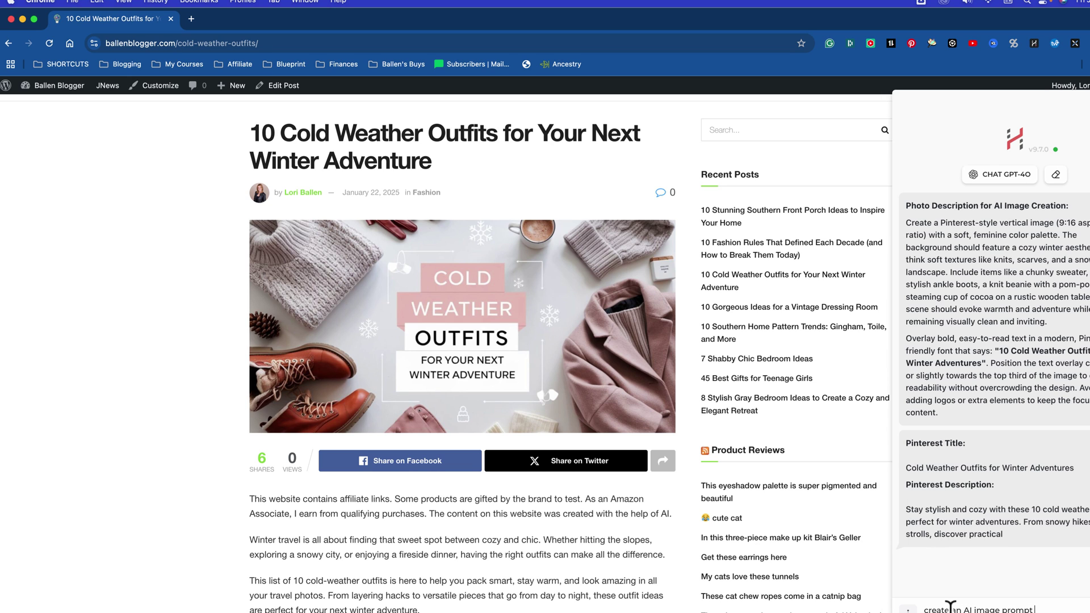
pyautogui.write(' for this blog.{{p')
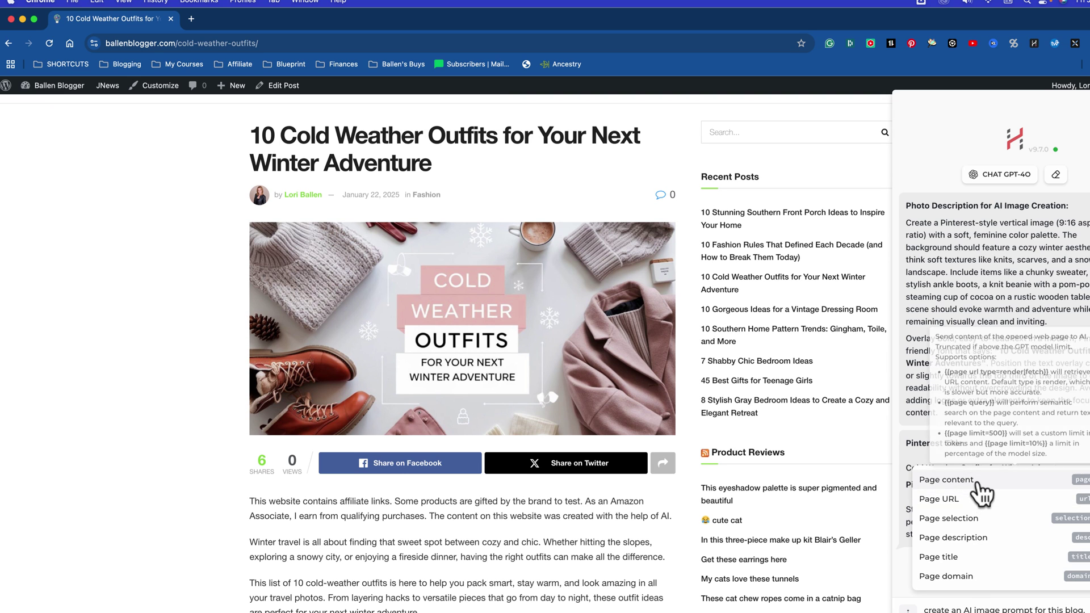
pyautogui.click(979, 482)
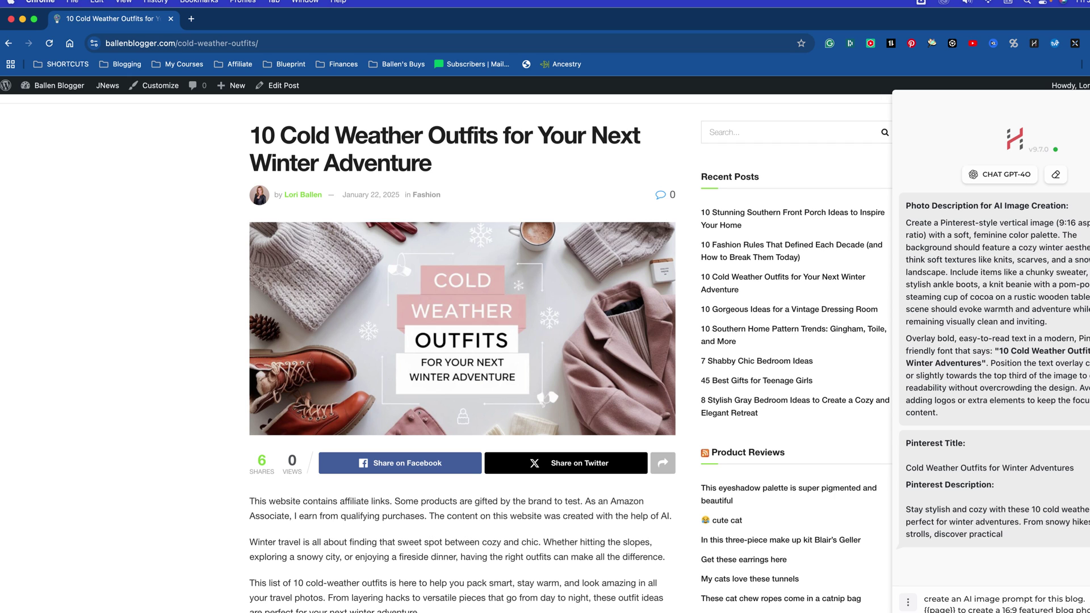
# Send the prompt and let DALL·E generate the soft pink winter image for the post.
pyautogui.press('Return')
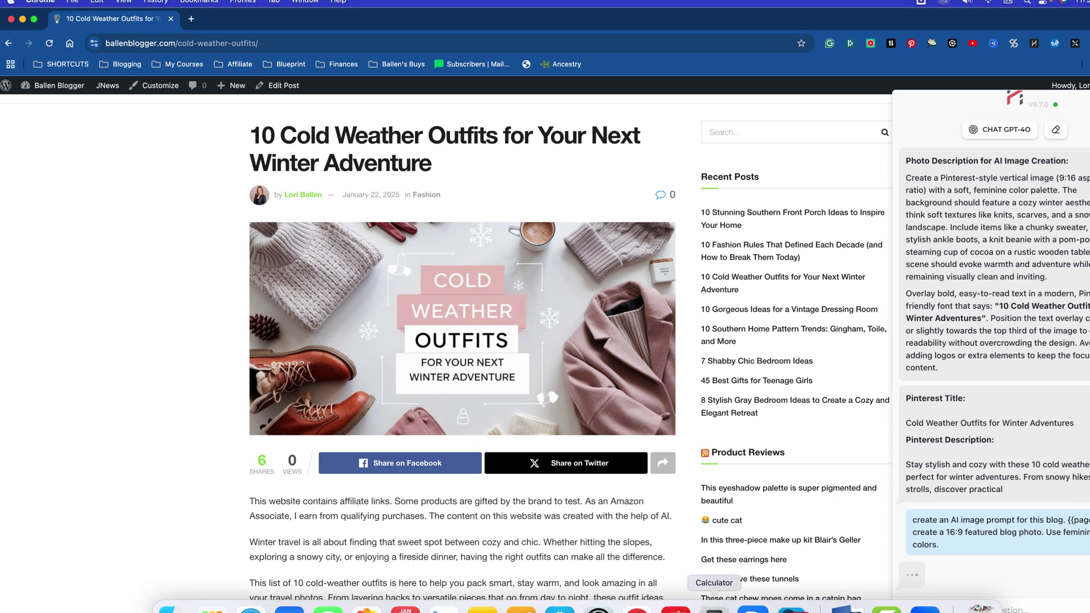
pyautogui.click(791, 608)
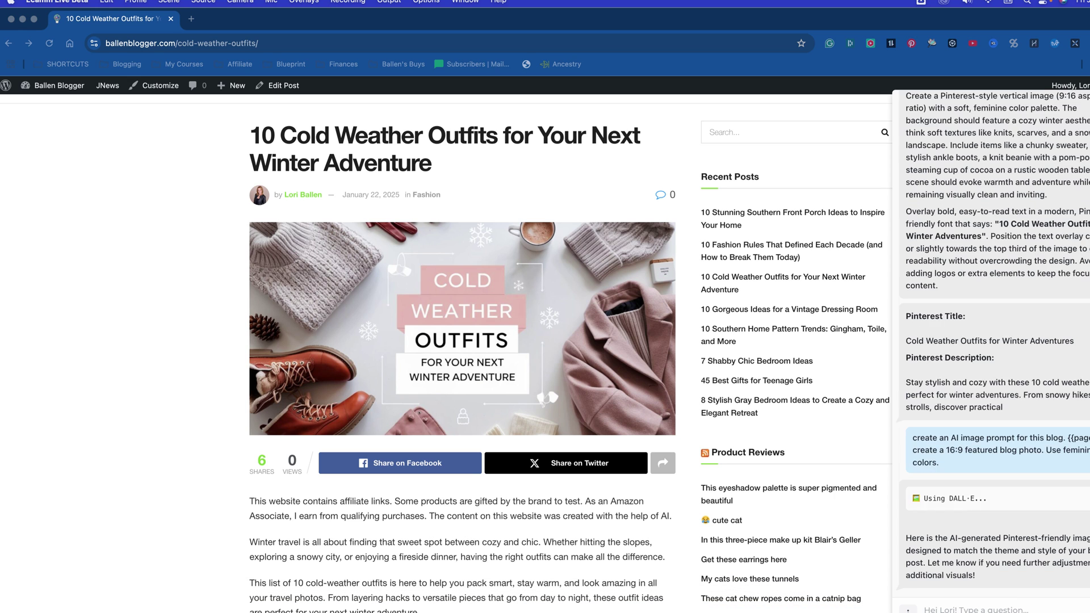
pyautogui.click(1044, 582)
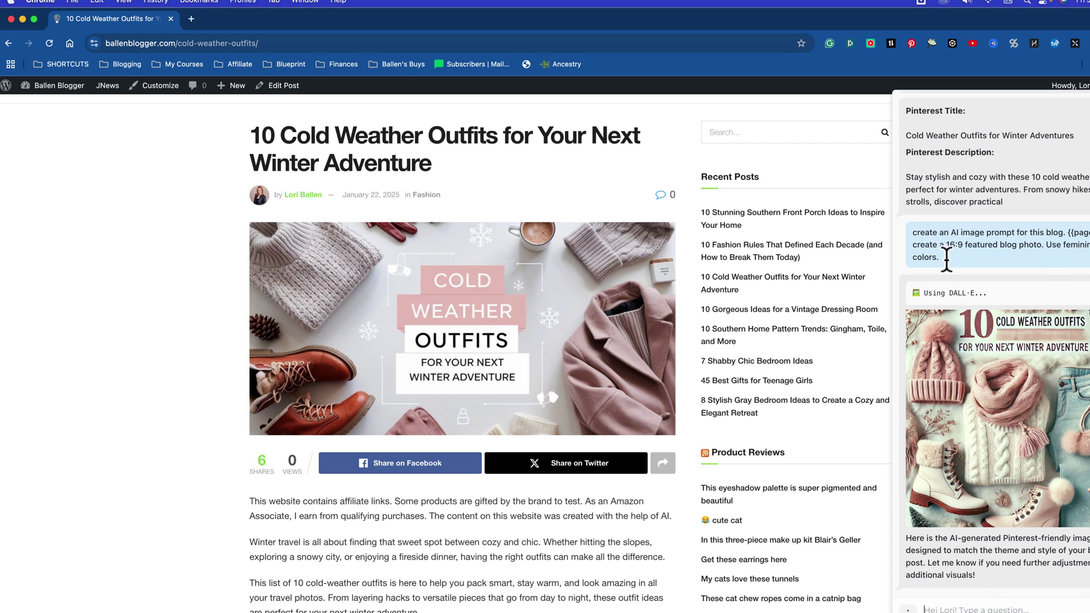
# Resend the earlier prompt reworded to ask for just the image prompt, not an image.
pyautogui.moveTo(938, 259); pyautogui.dragTo(909, 232)
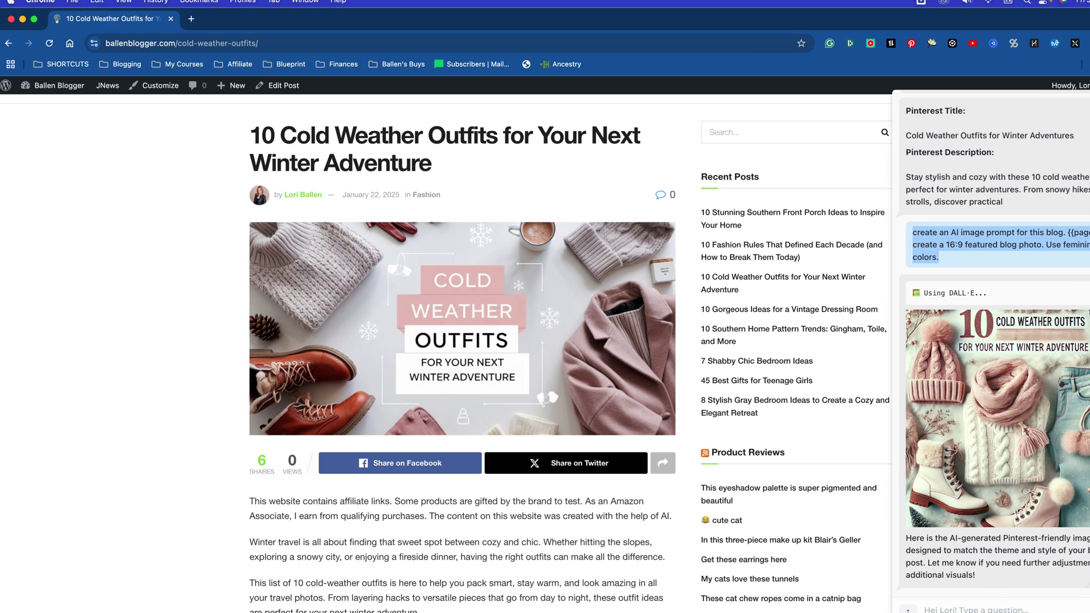
pyautogui.click(952, 608)
pyautogui.press('super+v')
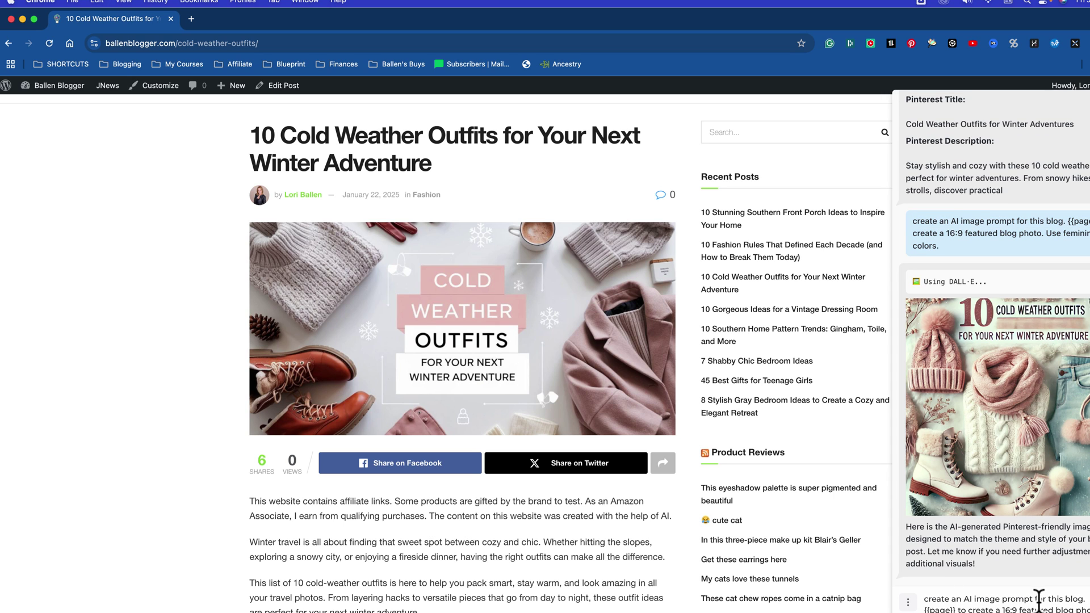
pyautogui.write(', for an iage')
pyautogui.press('BackSpace')
pyautogui.press('BackSpace')
pyautogui.press('BackSpace')
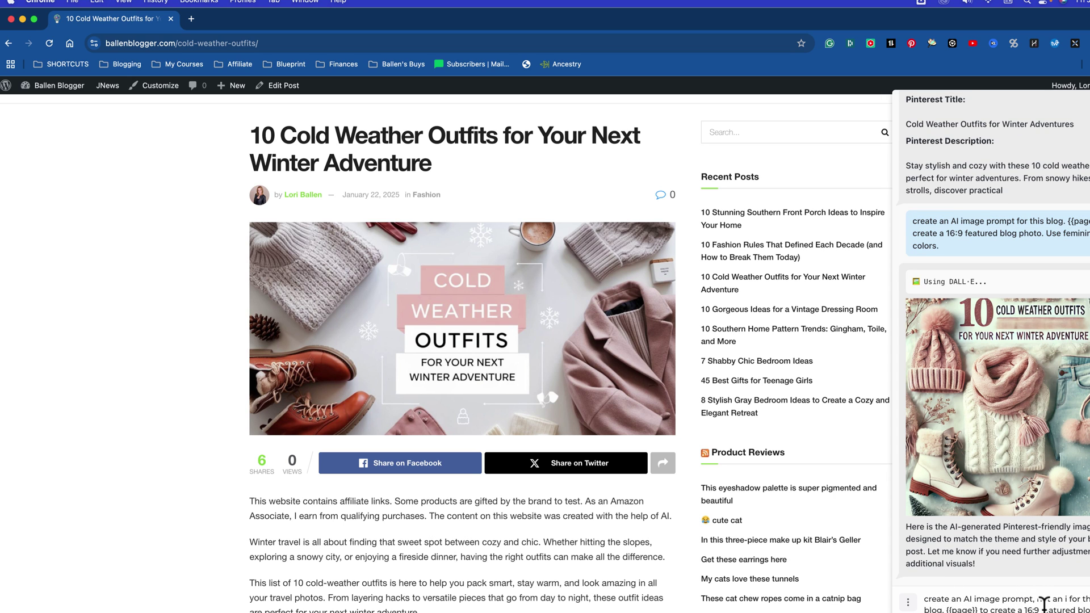
pyautogui.write('mage')
pyautogui.write(' just the prompt for this blog. {{page}} to')
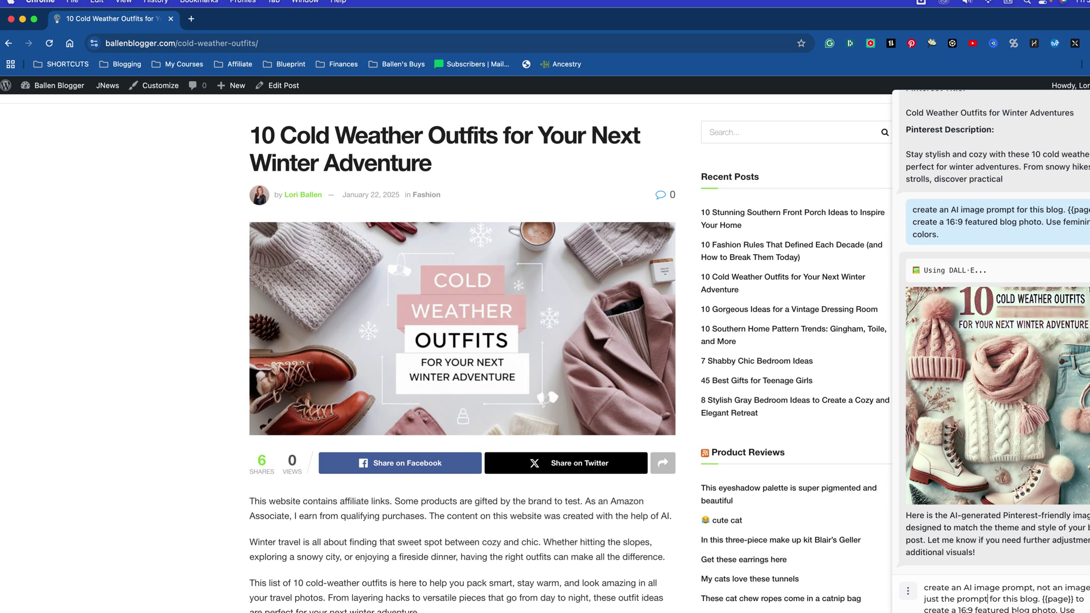
pyautogui.press('Return')
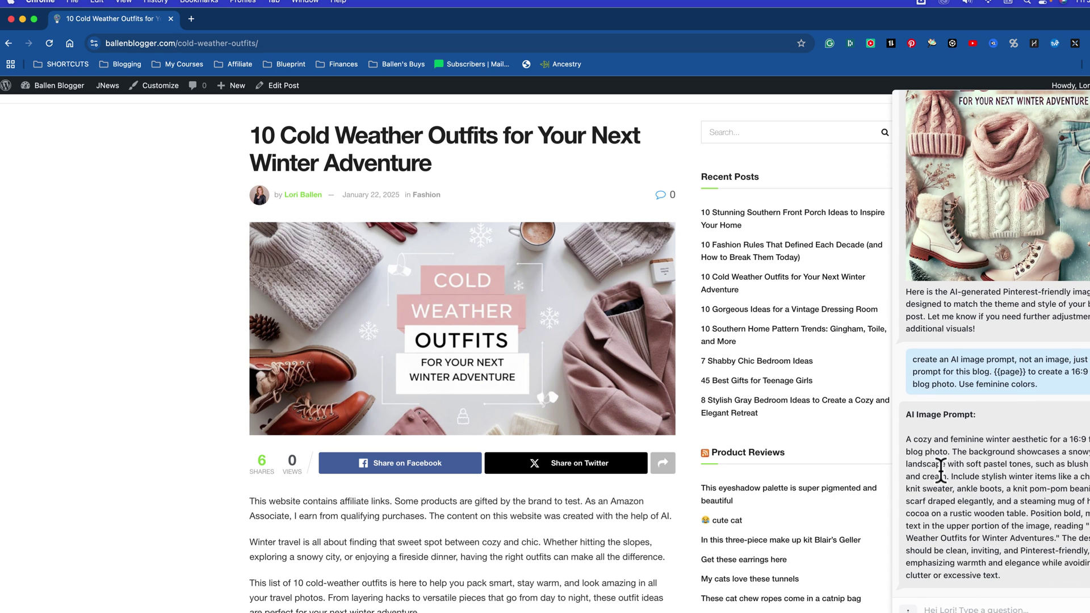
pyautogui.moveTo(905, 440); pyautogui.dragTo(1022, 580)
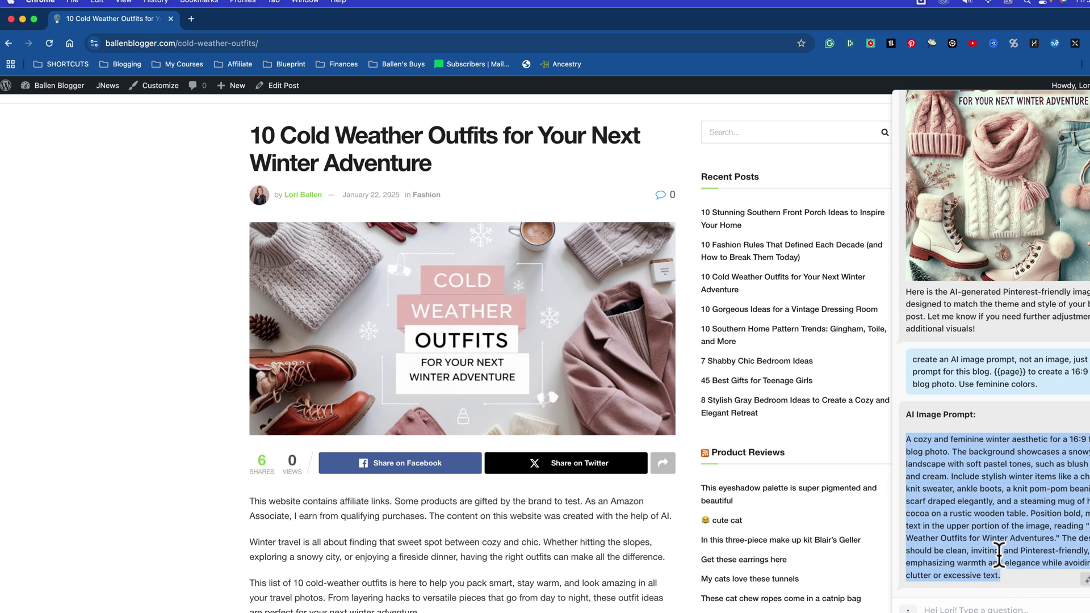
pyautogui.click(1003, 572)
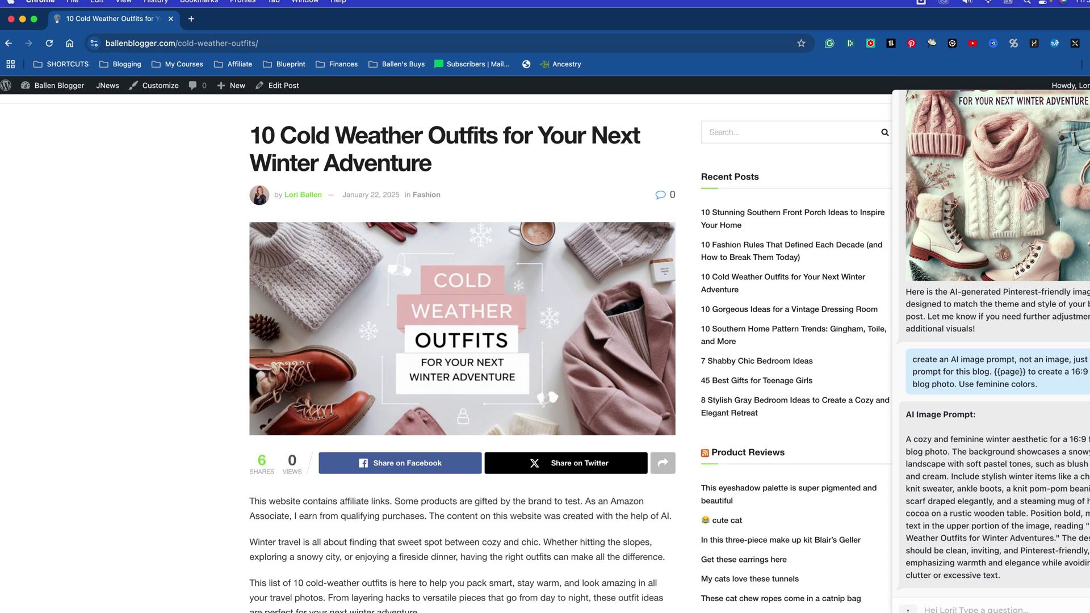
pyautogui.scroll(3, 446, 357)
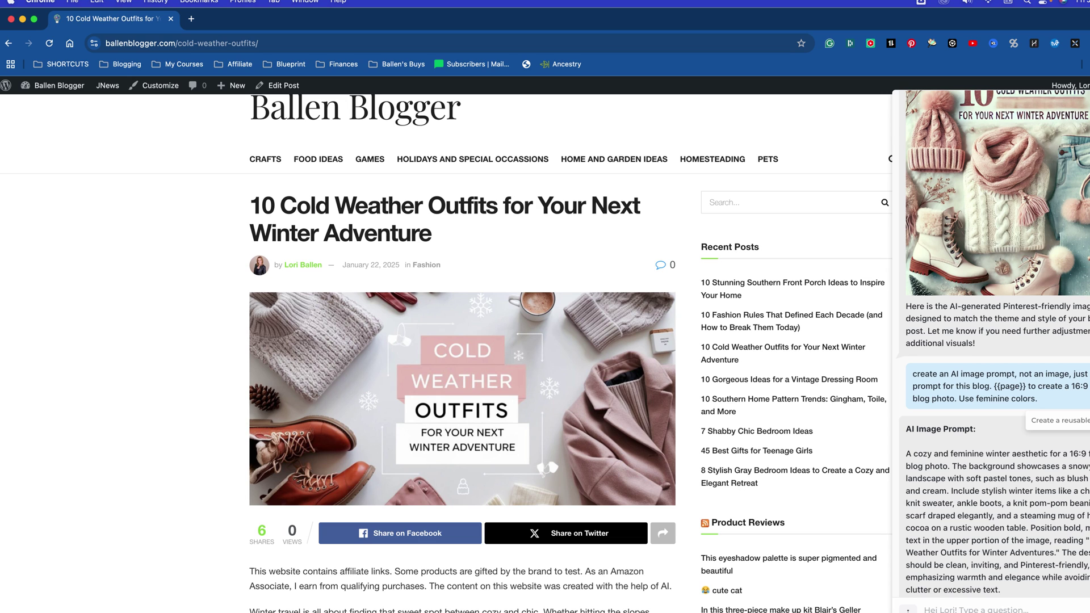
# Turn the prompt into a reusable automation titled 'Feminine Featured Blog Photo' and save it.
pyautogui.click(1073, 431)
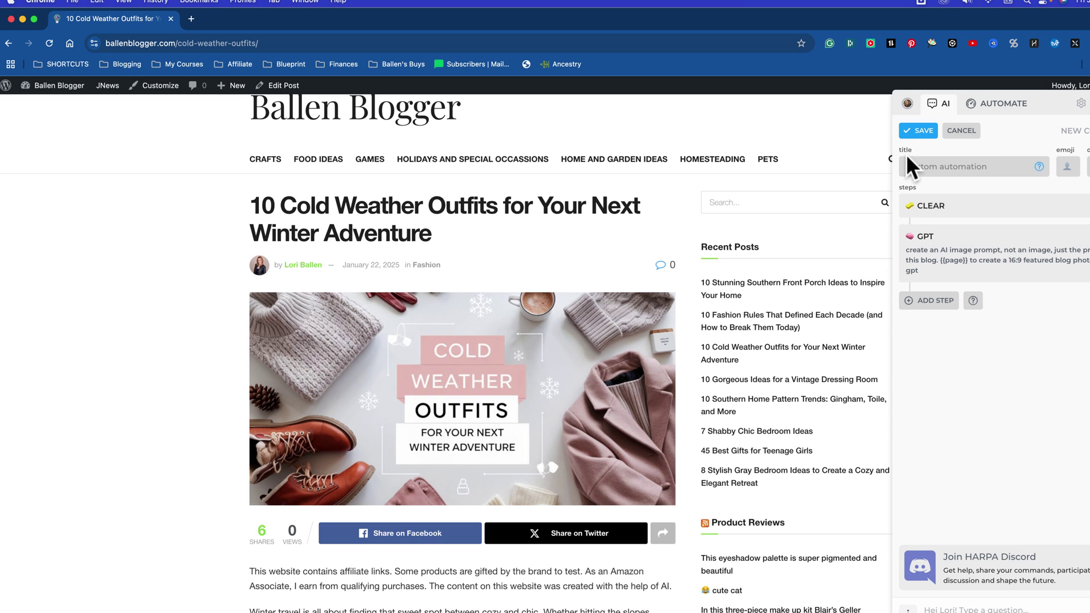
pyautogui.click(915, 165)
pyautogui.write('Feminine Featured Blog Photo')
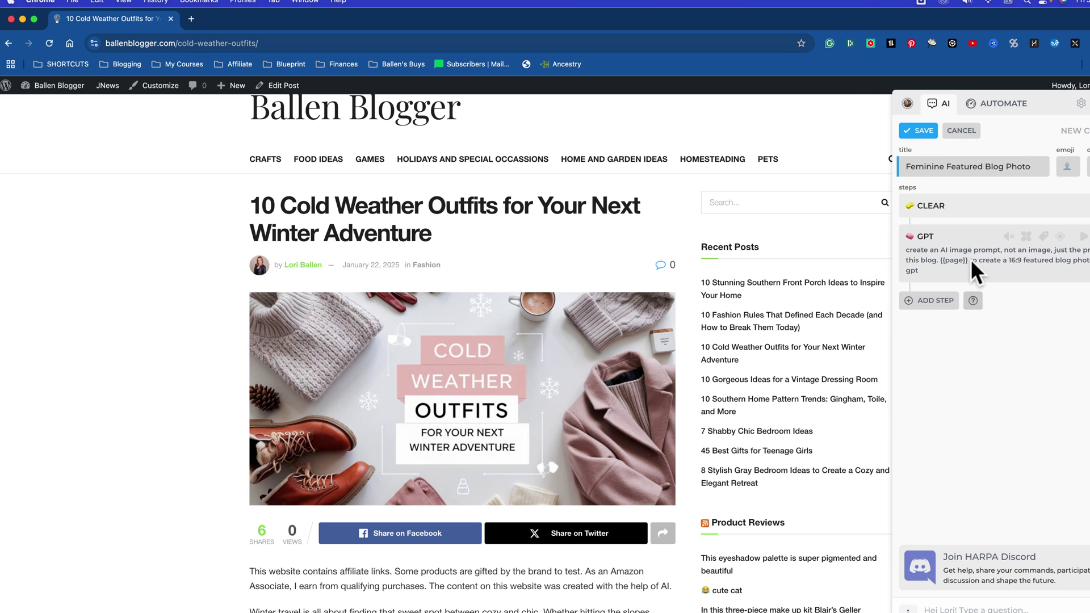
pyautogui.click(919, 132)
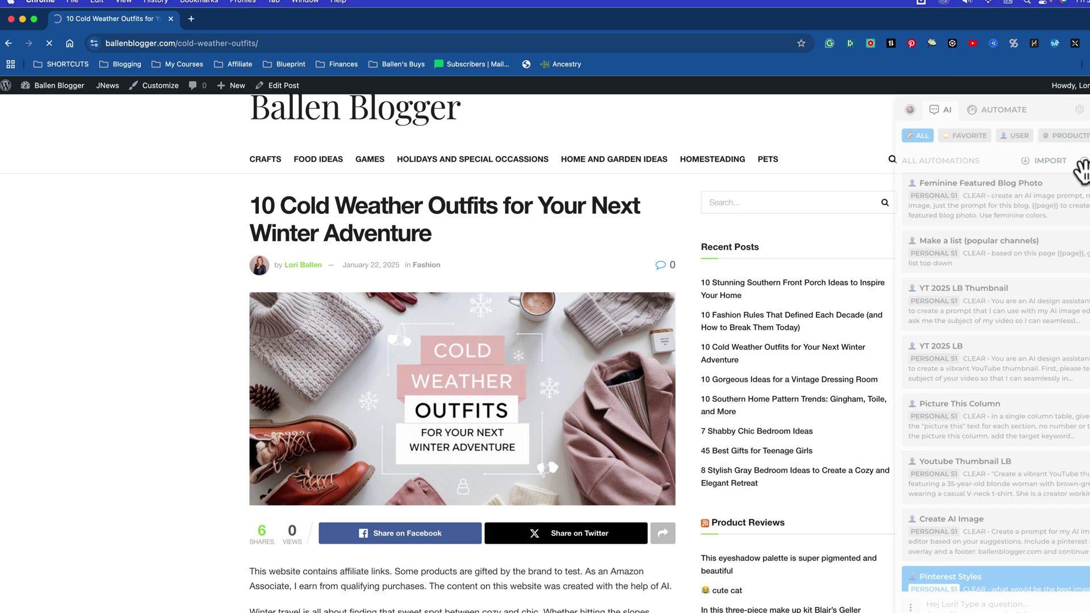
# Open the 8 Stylish Gray Bedroom Ideas post with the HARPA side panel beside it.
pyautogui.scroll(-3, 715, 424)
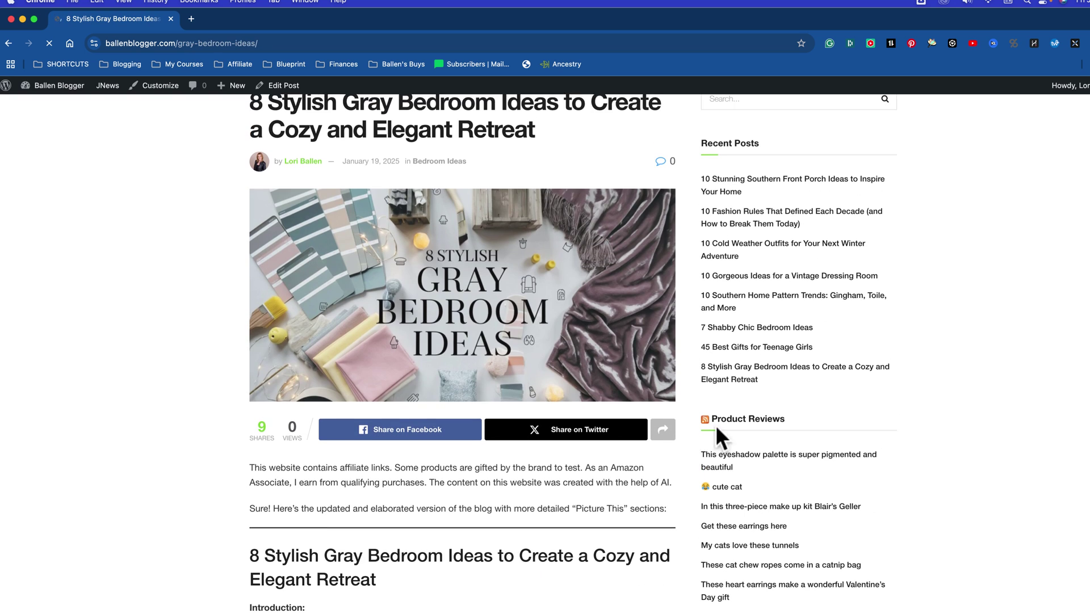
pyautogui.click(717, 388)
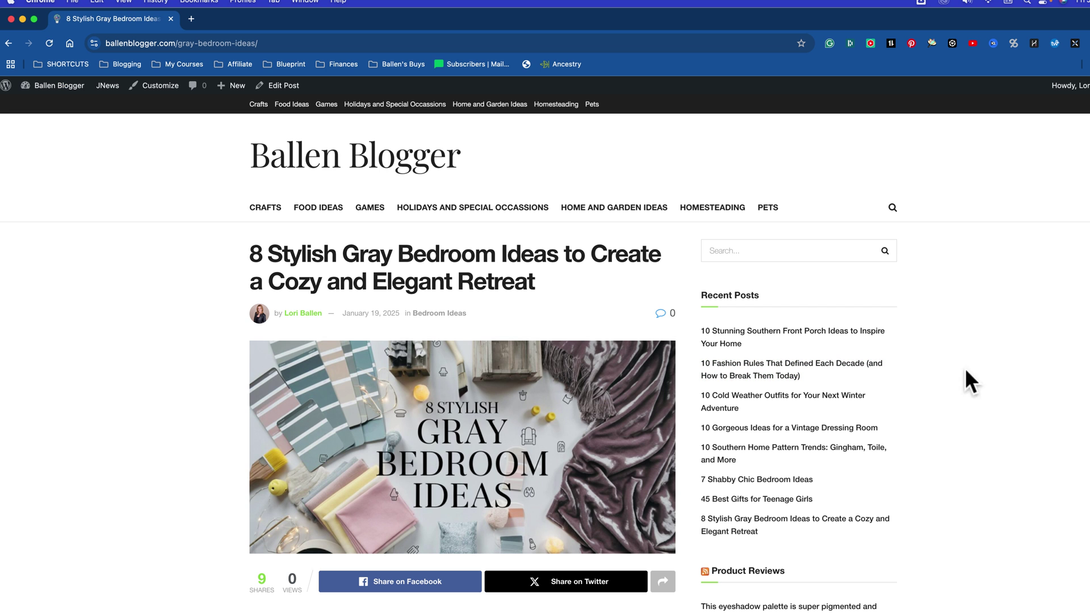
pyautogui.moveTo(1052, 89)
pyautogui.click(1034, 44)
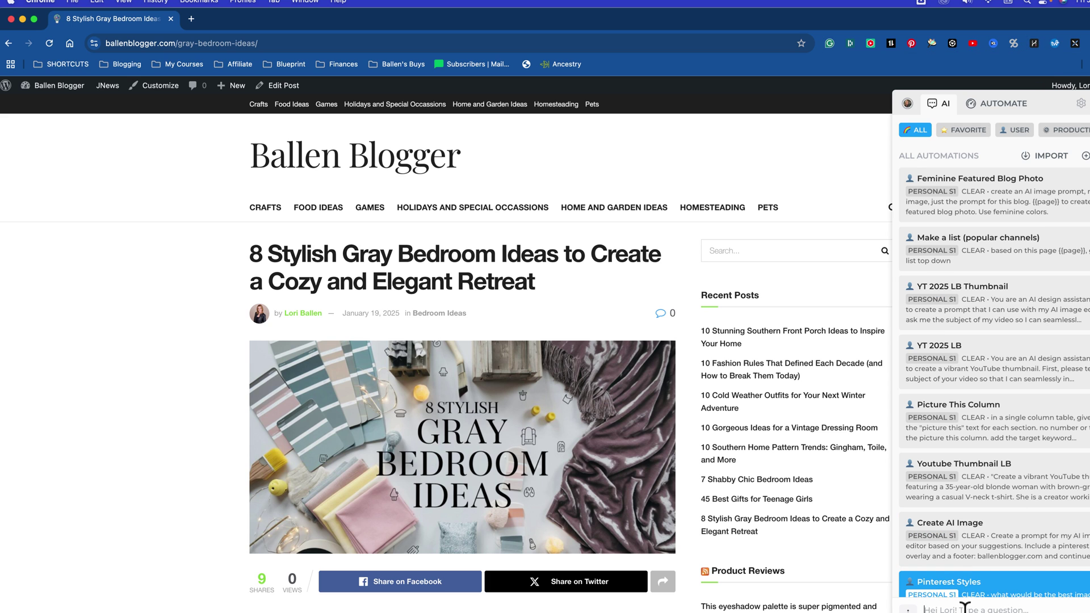
# Search '/fem' and run the Feminine Featured Blog Photo command on the post.
pyautogui.write('/')
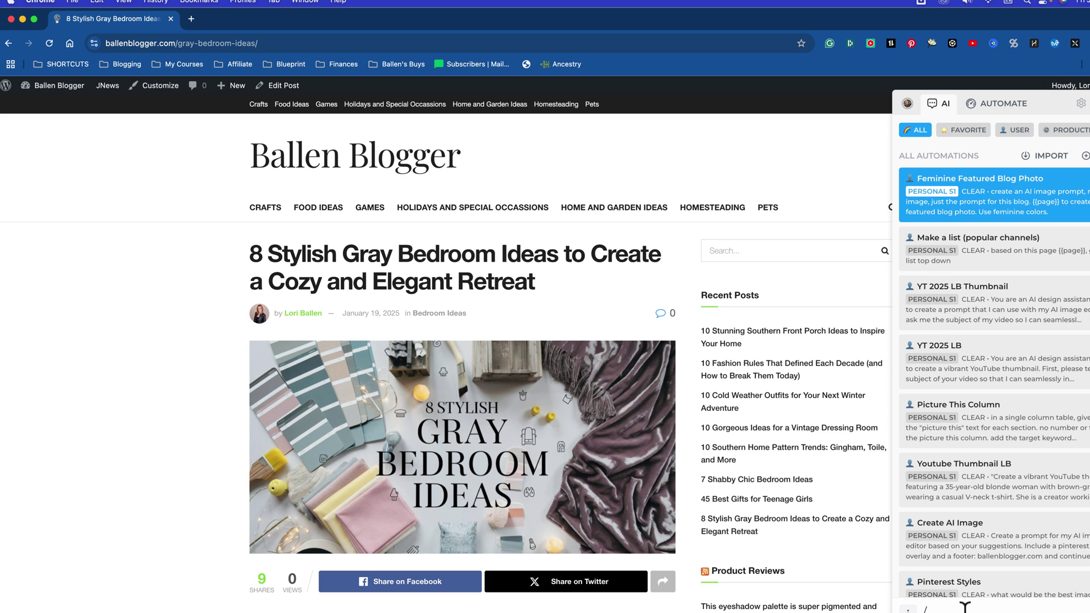
pyautogui.write('femin')
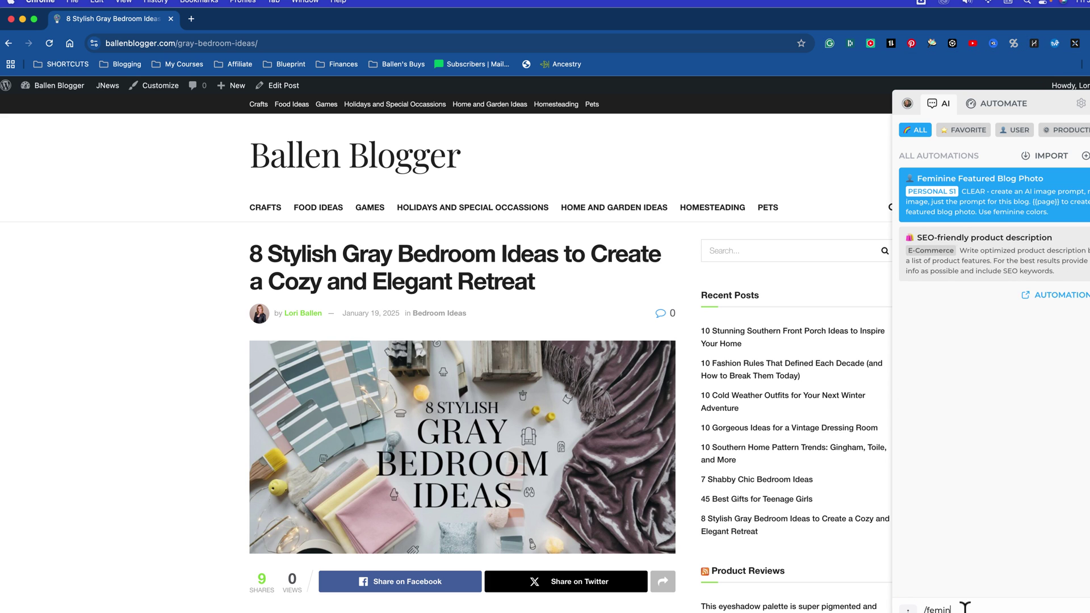
pyautogui.press('BackSpace')
pyautogui.press('BackSpace')
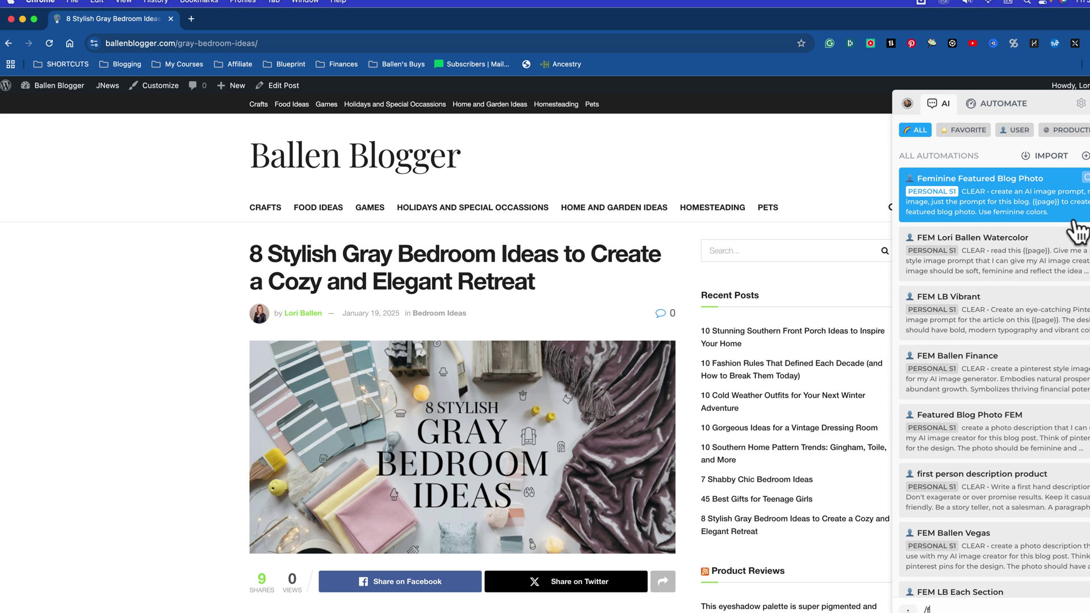
pyautogui.click(972, 196)
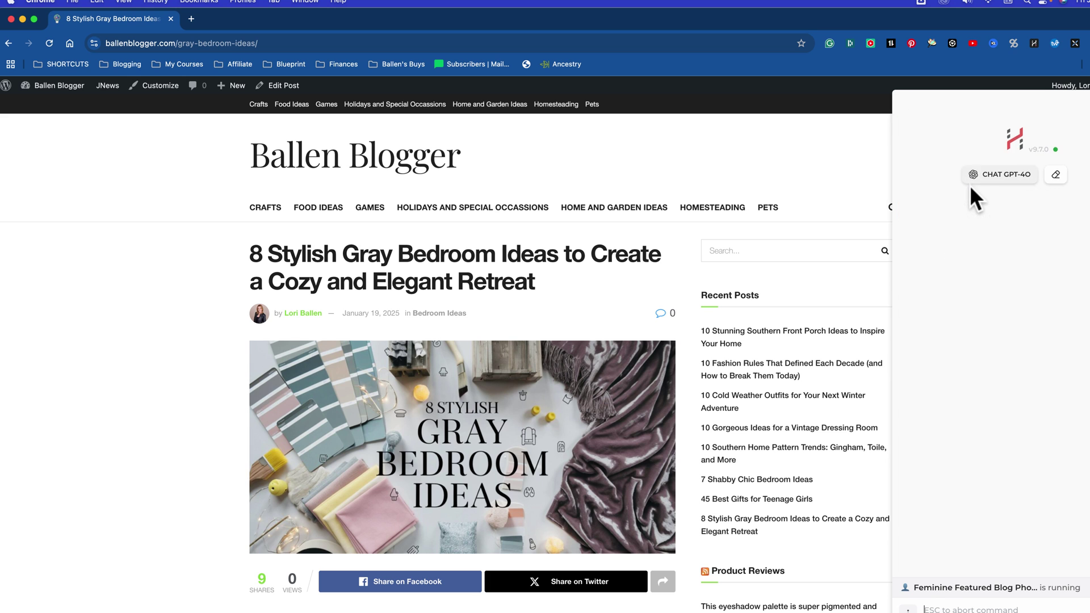